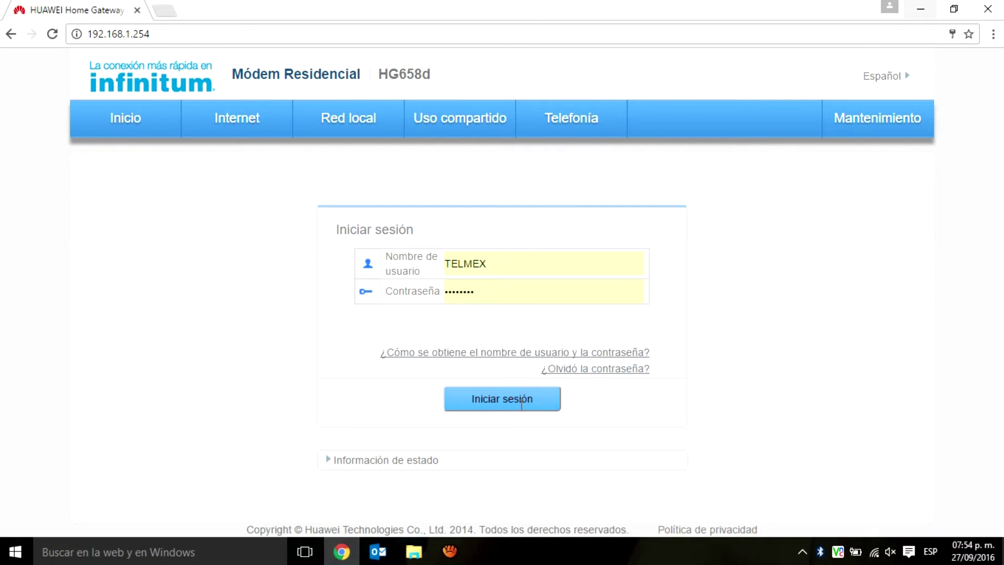
# Log in to the modem with the prefilled credentials and open the Internet port mapping settings (Mapeo de puertos).
pyautogui.click(521, 400)
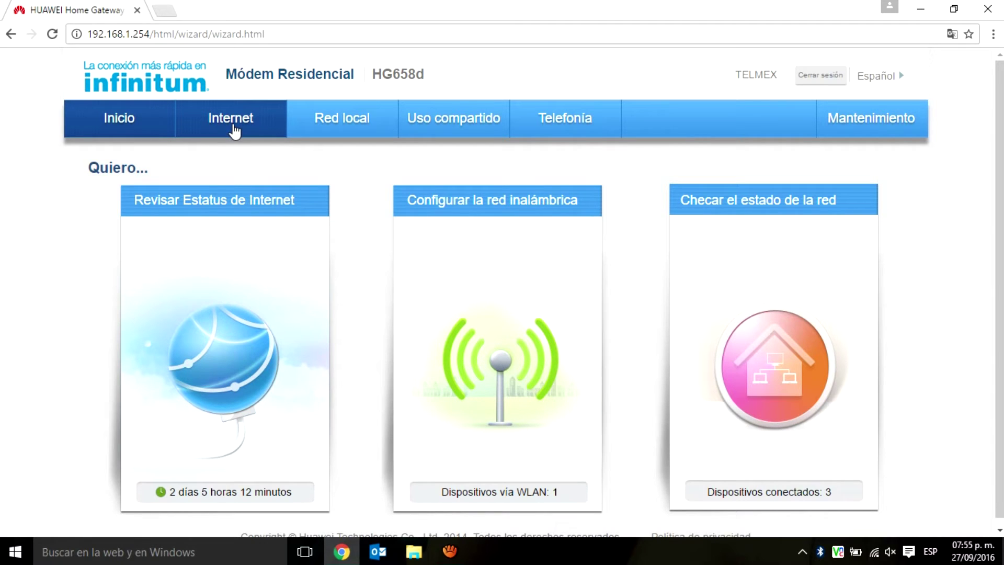
pyautogui.click(233, 127)
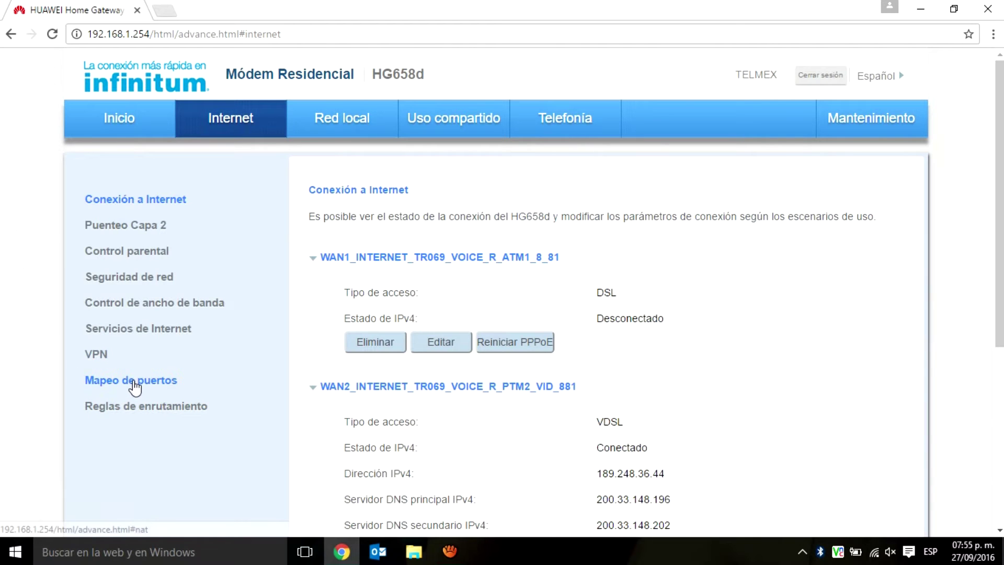
pyautogui.click(135, 387)
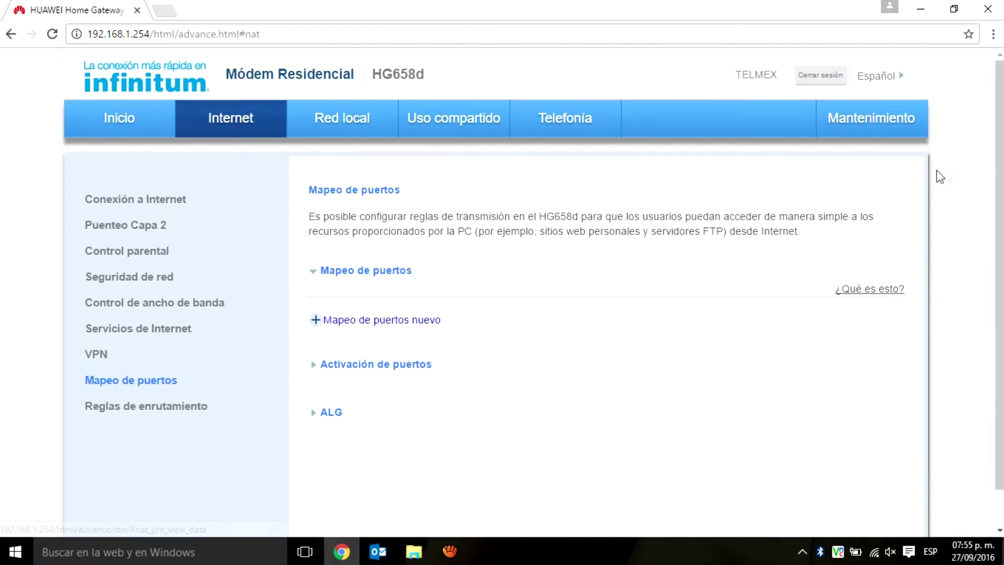
pyautogui.scroll(-1, 947, 176)
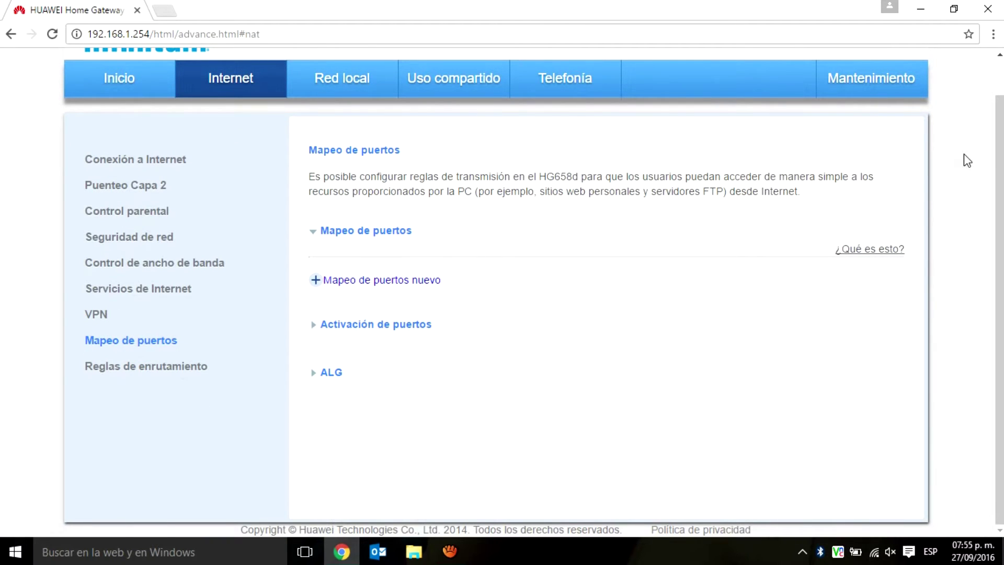
# Add a new port mapping and name it Xbox 360.
pyautogui.click(347, 281)
pyautogui.scroll(-2, 911, 305)
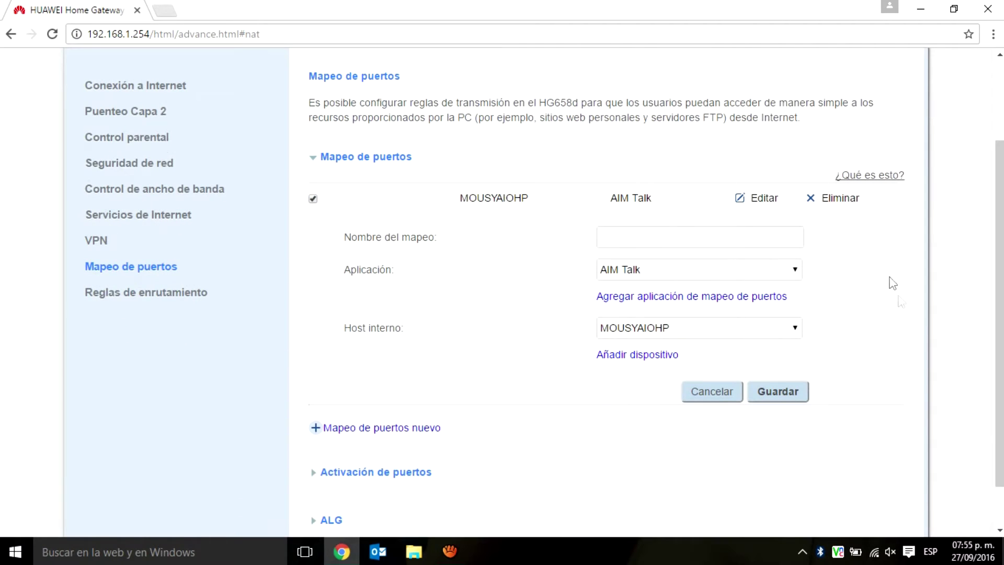
pyautogui.click(616, 236)
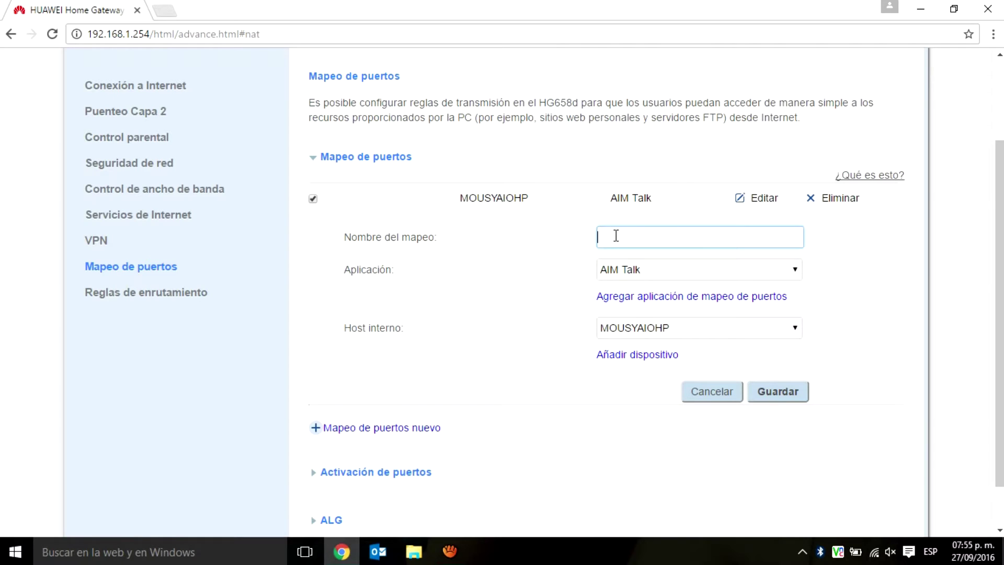
pyautogui.write('Xbox 260')
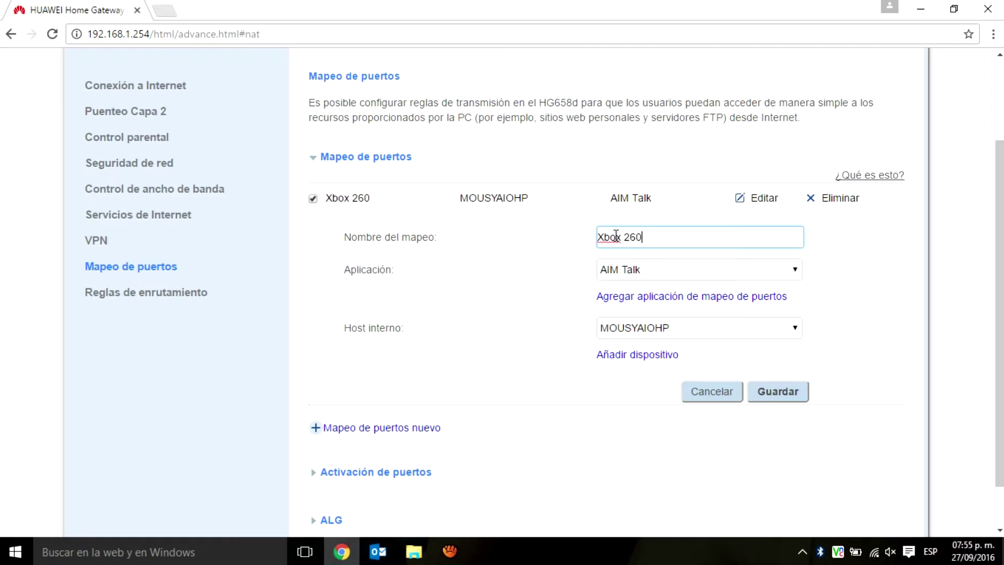
pyautogui.press('BackSpace')
pyautogui.press('BackSpace')
pyautogui.press('BackSpace')
pyautogui.write('360')
# Set the mapping's application to Xbox Live.
pyautogui.click(696, 271)
pyautogui.moveTo(797, 71); pyautogui.dragTo(789, 222)
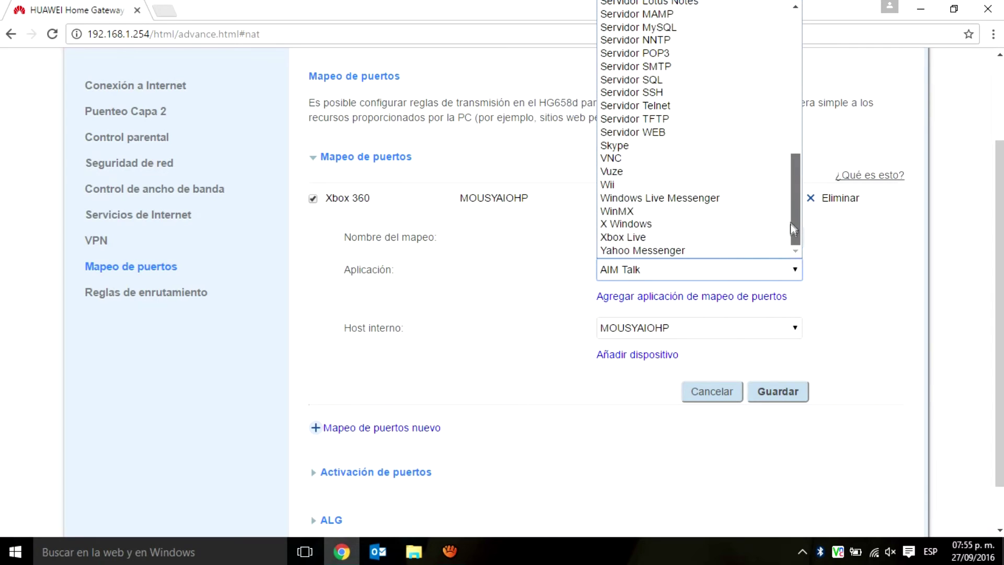
pyautogui.click(641, 236)
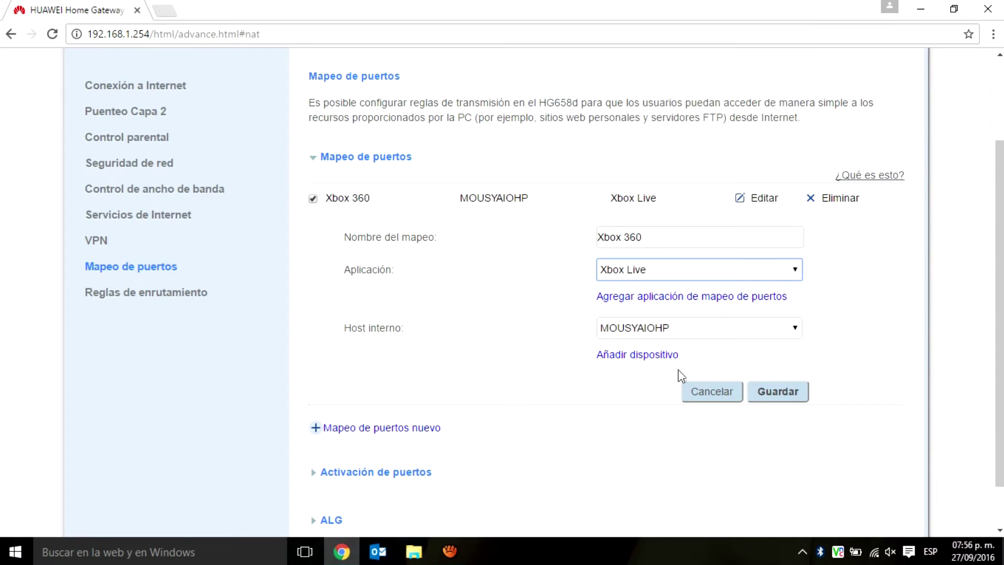
# Set the mapping's internal host to MOUSYXBOX360 and save the mapping, accepting the HTTP port notice.
pyautogui.click(800, 334)
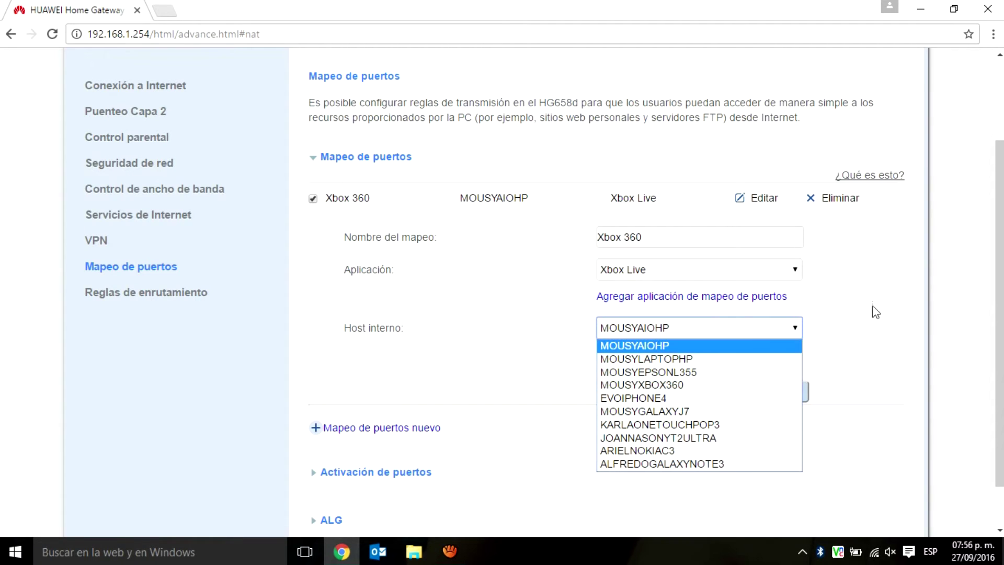
pyautogui.scroll(2, 874, 311)
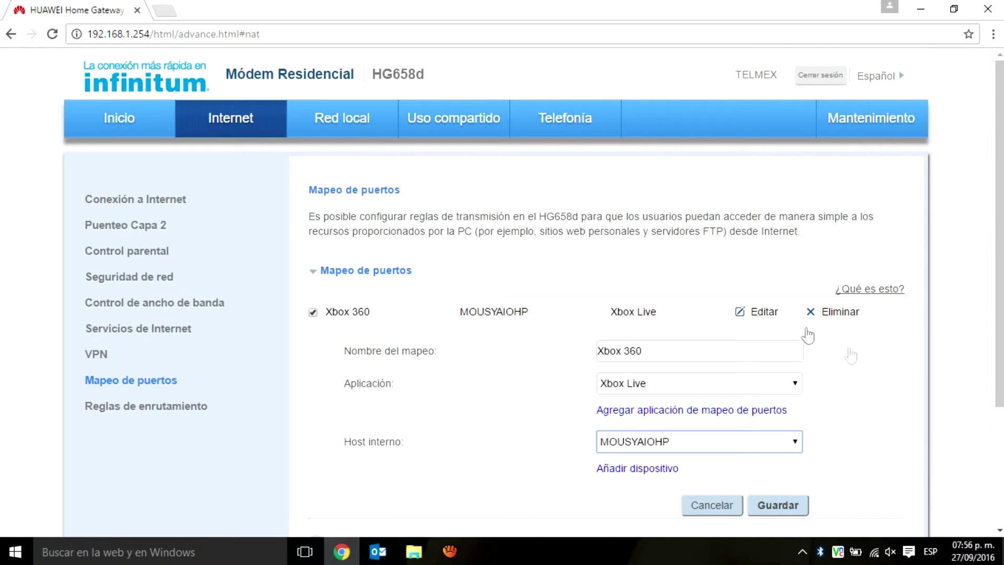
pyautogui.scroll(-3, 874, 357)
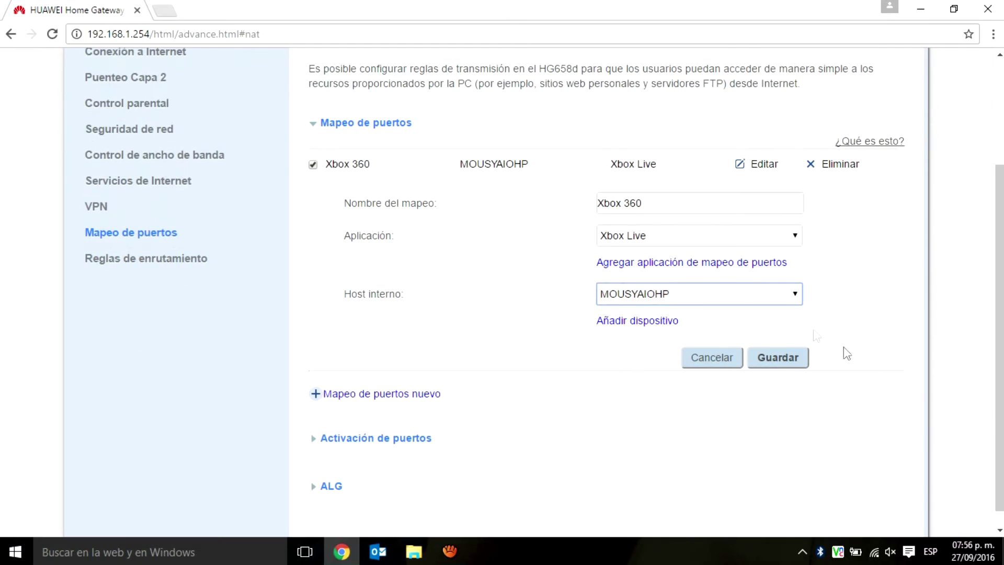
pyautogui.click(793, 294)
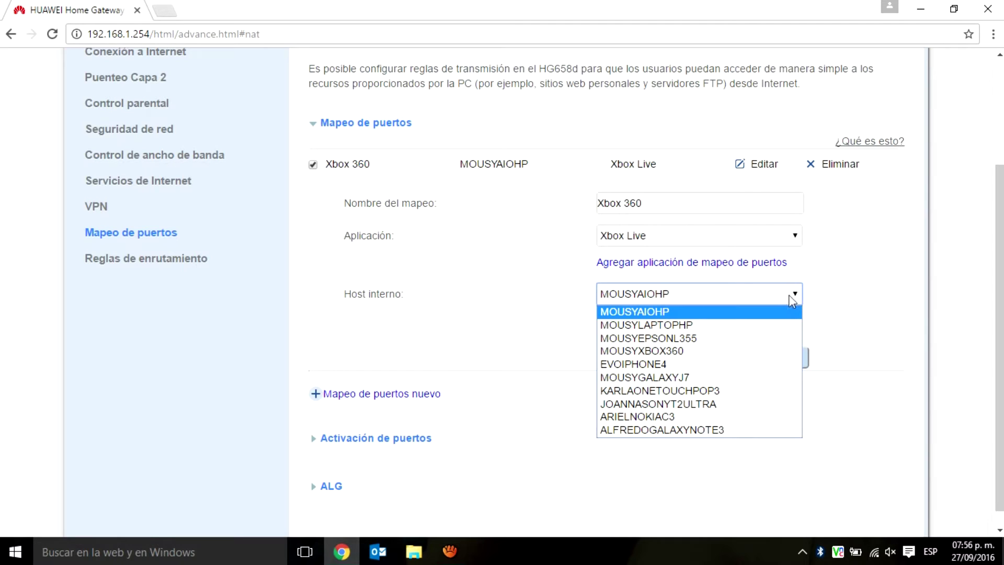
pyautogui.click(779, 351)
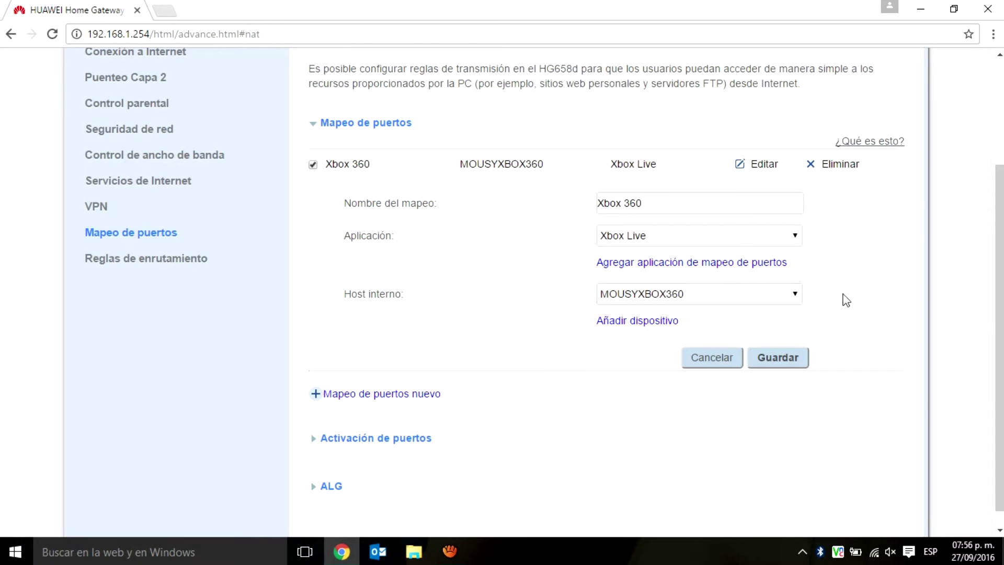
pyautogui.click(783, 360)
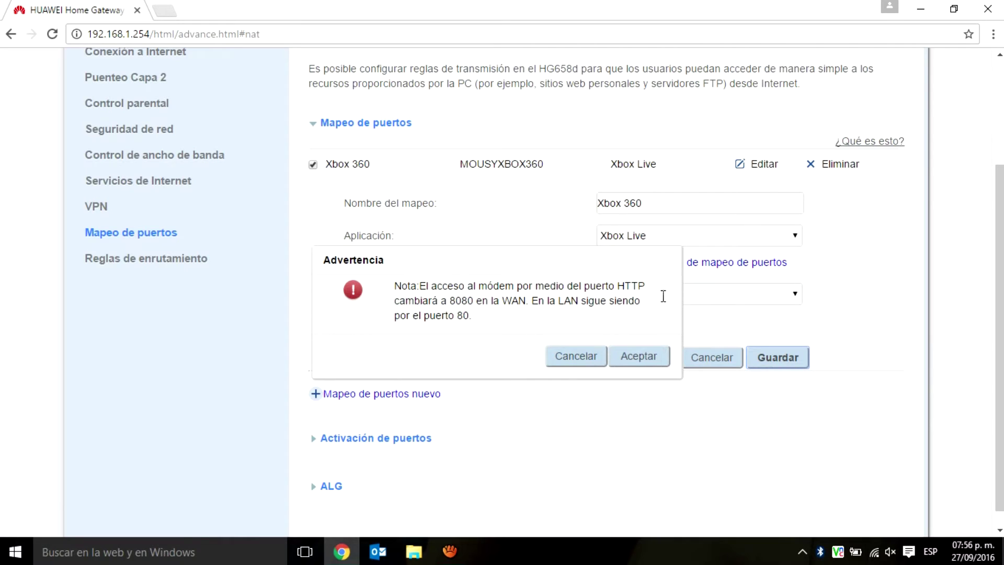
pyautogui.click(647, 357)
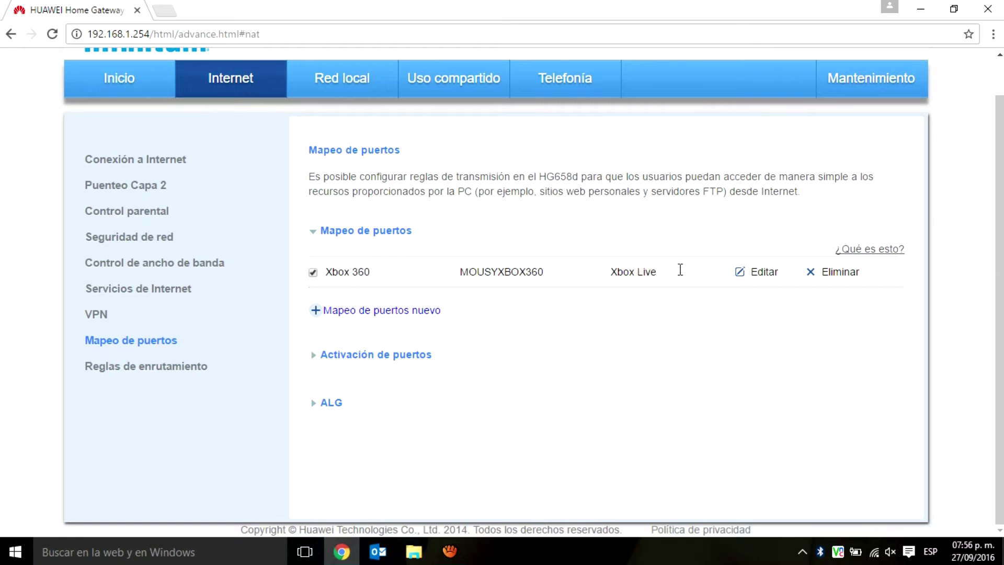
# Reopen the Xbox 360 mapping and display the Xbox Live port entries in the list of port mapping applications.
pyautogui.click(762, 272)
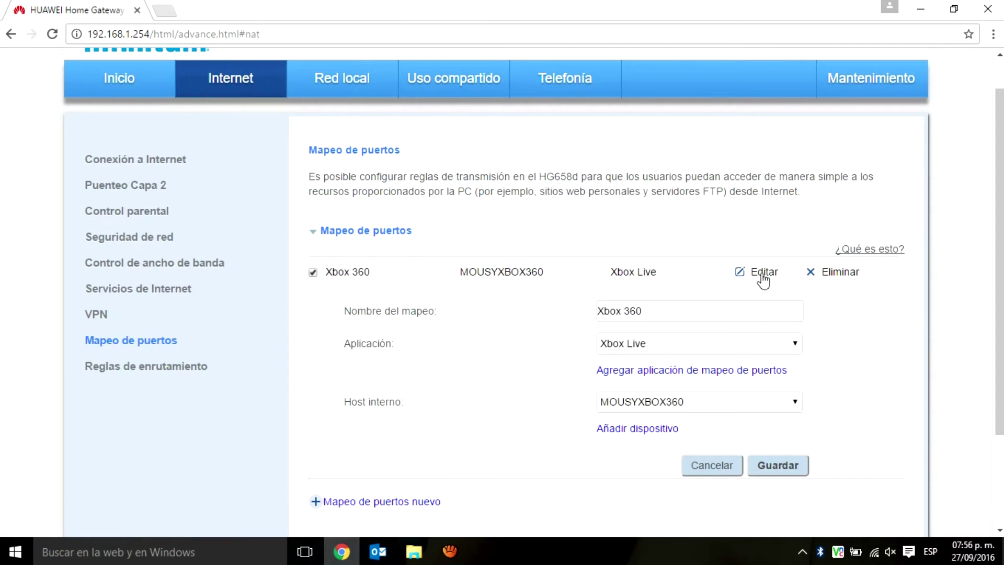
pyautogui.scroll(-2, 788, 316)
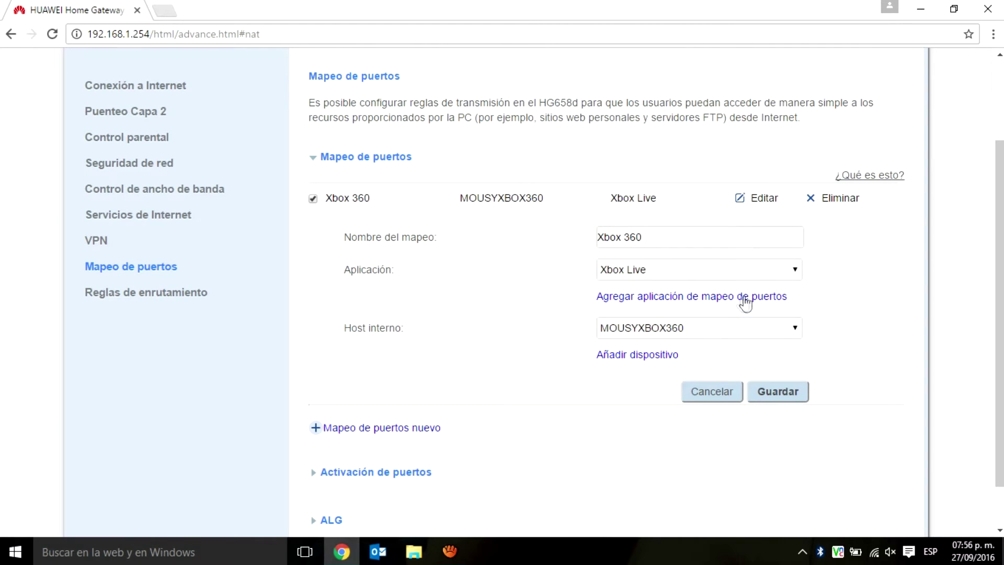
pyautogui.click(679, 303)
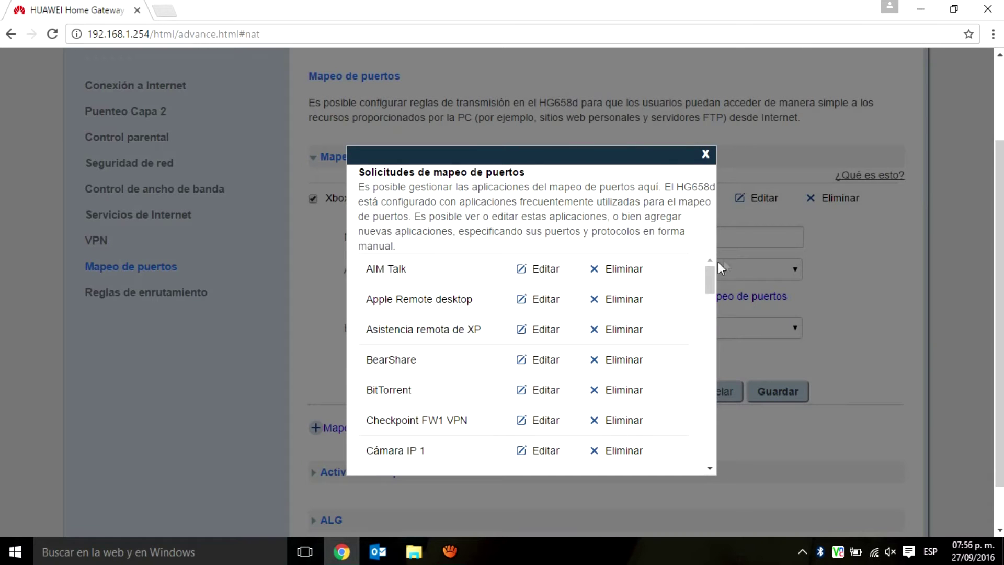
pyautogui.moveTo(711, 283); pyautogui.dragTo(711, 451)
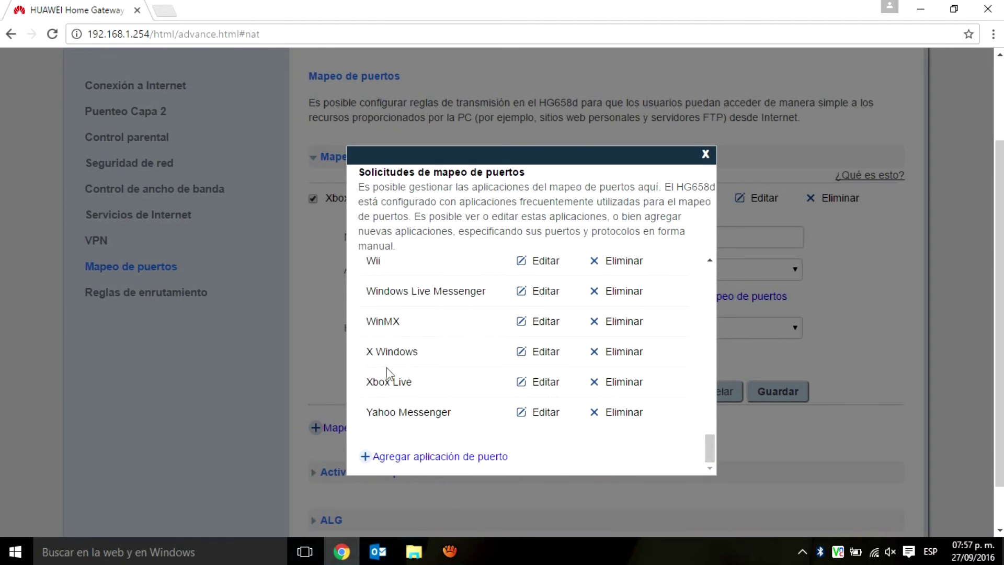
pyautogui.click(553, 386)
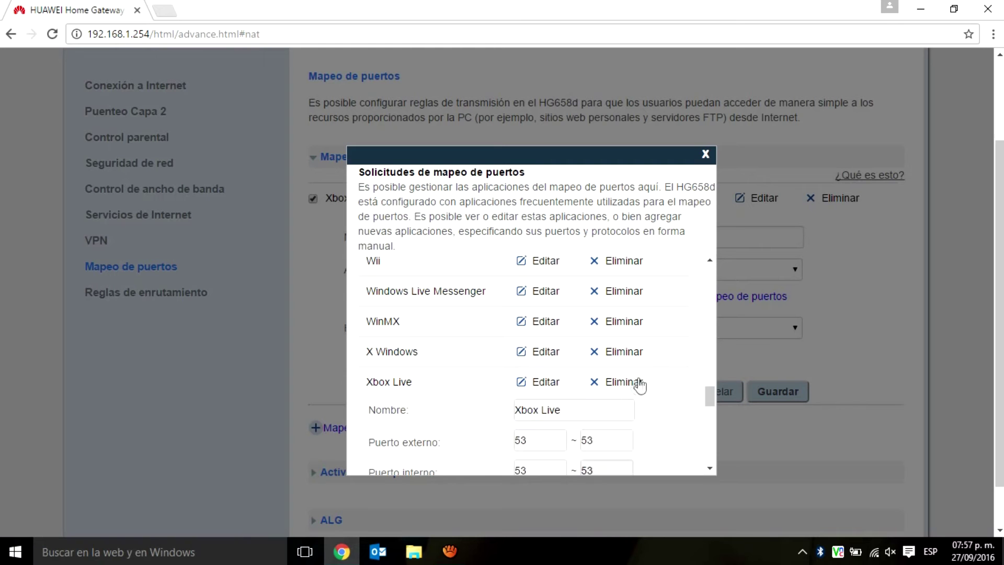
pyautogui.scroll(-3, 667, 359)
pyautogui.scroll(2, 677, 345)
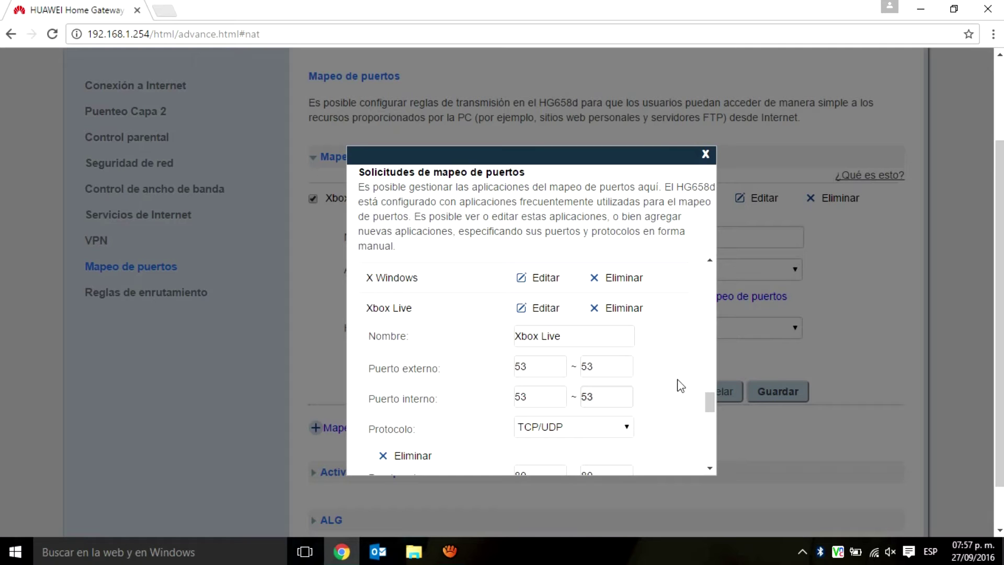
# Search the web in a new tab for "puertos xbox live 360" and open the Xbox support article on Xbox 360 network ports.
pyautogui.click(172, 12)
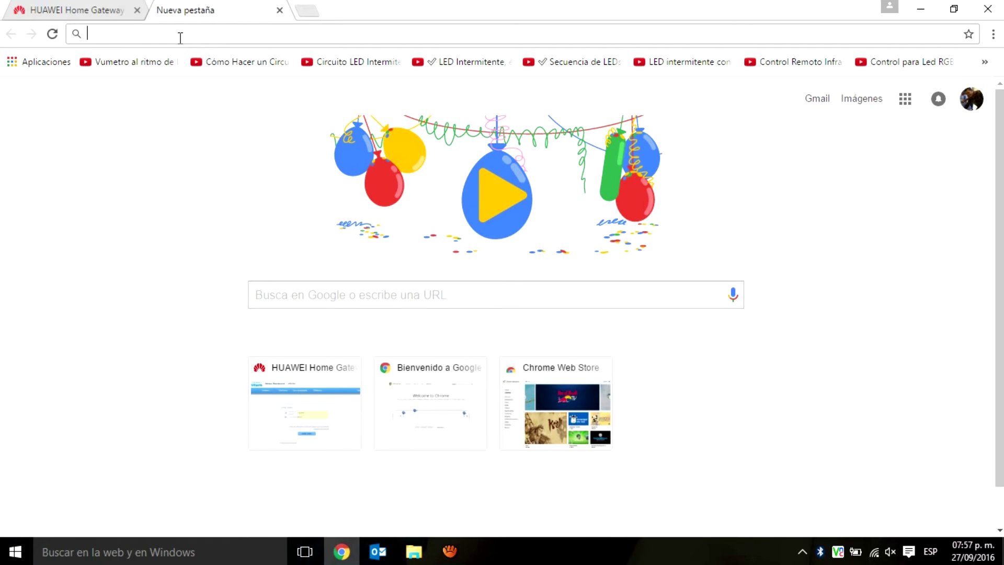
pyautogui.write('puert')
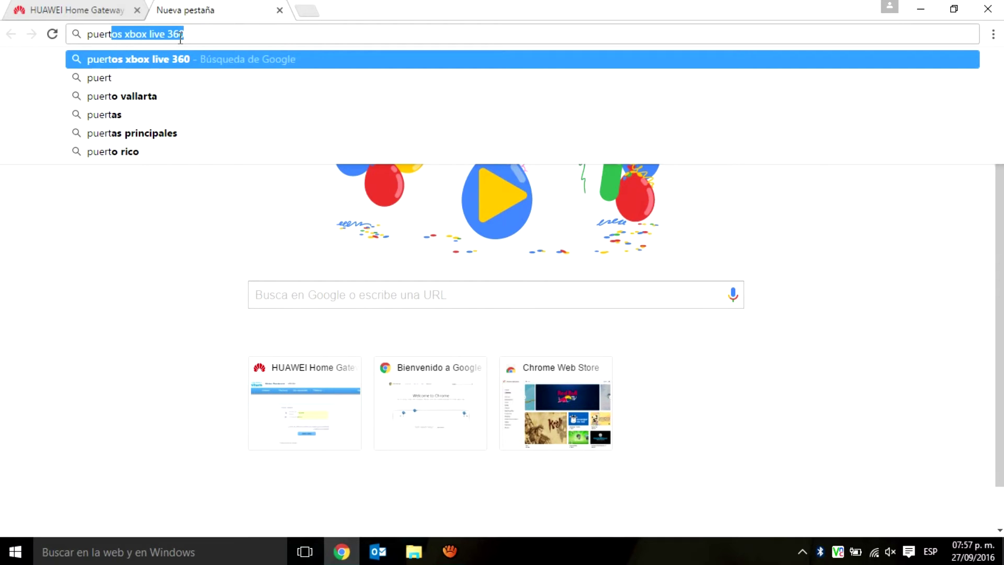
pyautogui.press('Right')
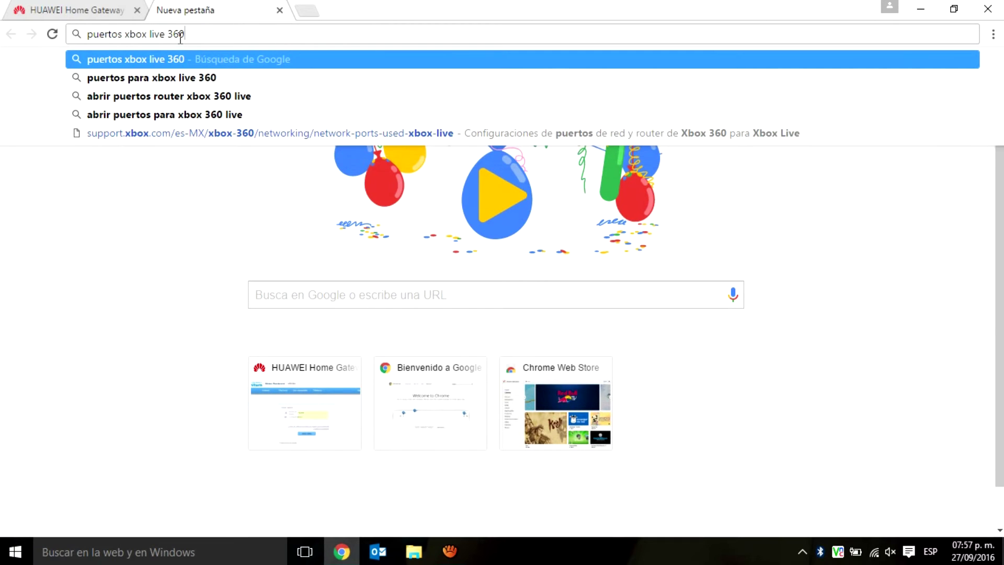
pyautogui.press('Return')
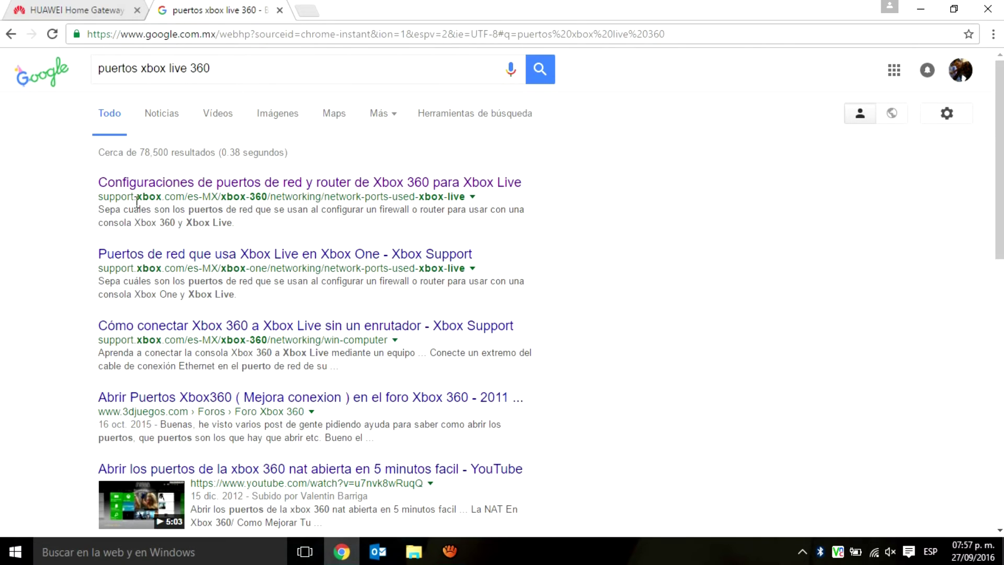
pyautogui.click(164, 187)
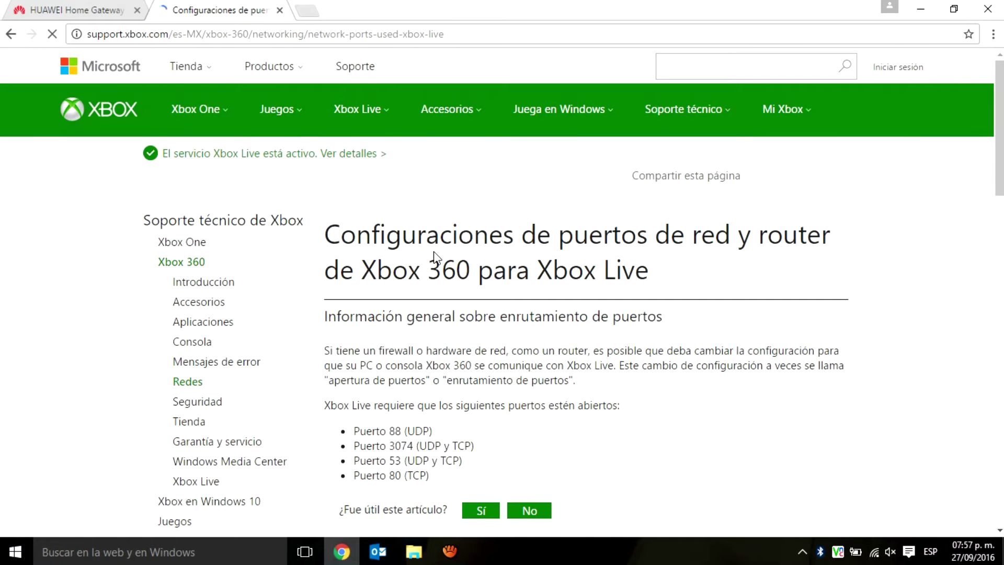
pyautogui.scroll(-2, 434, 251)
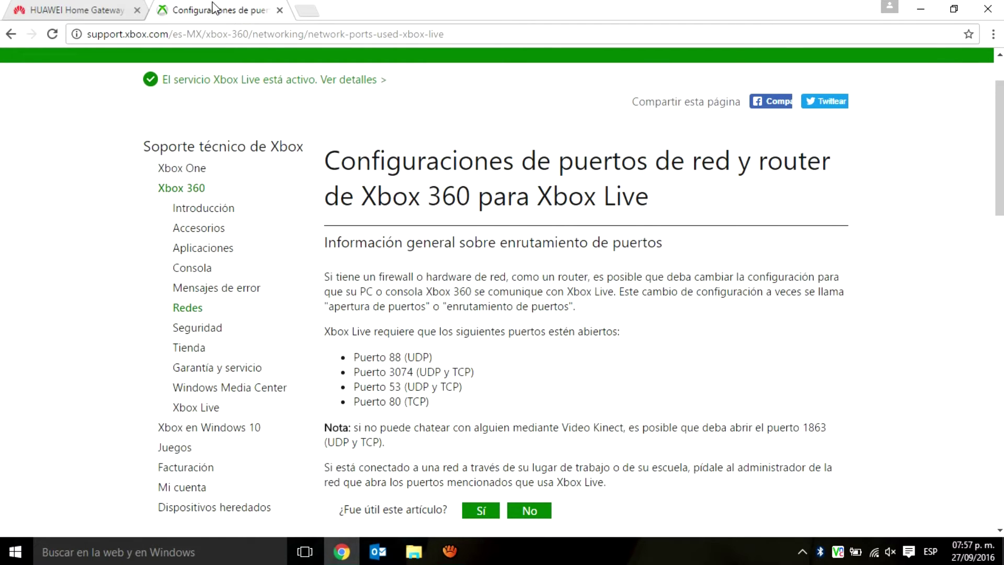
# Split the support article into its own window and arrange it side by side with the modem settings.
pyautogui.moveTo(214, 7); pyautogui.dragTo(1002, 67)
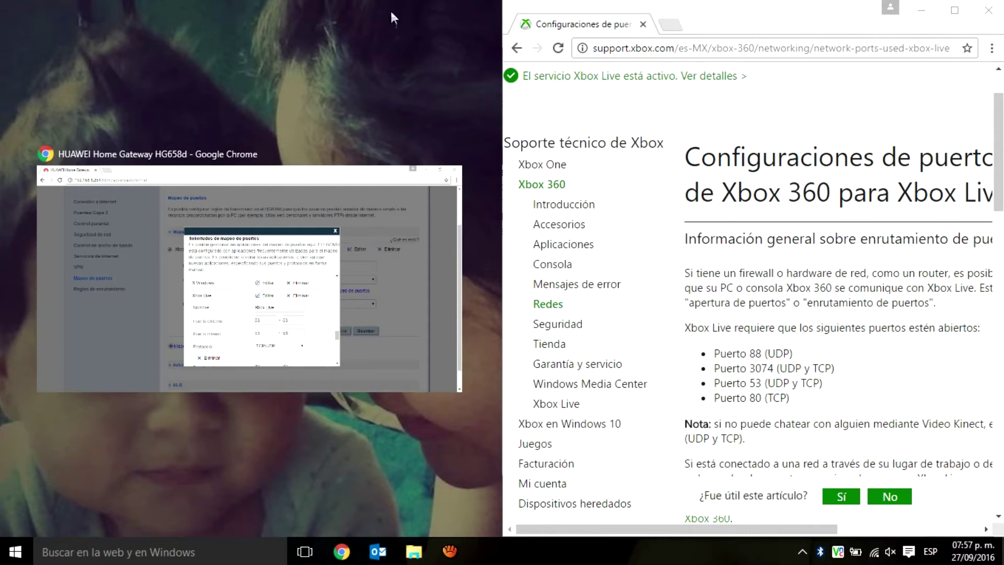
pyautogui.click(305, 217)
pyautogui.moveTo(267, 529); pyautogui.dragTo(282, 533)
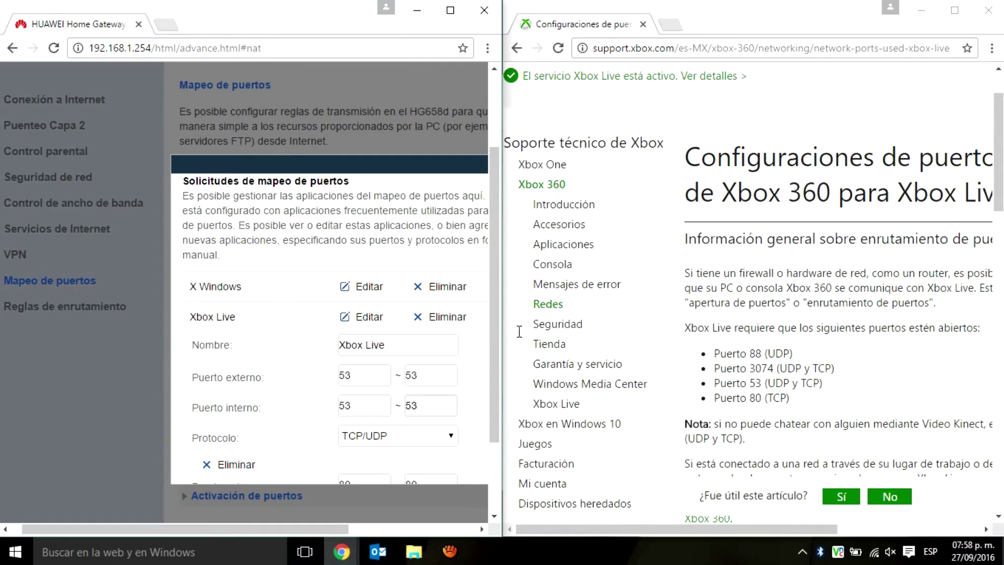
# Compare the Xbox Live application's ports and protocols in the modem with the required ports listed in the support article.
pyautogui.scroll(-1, 501, 337)
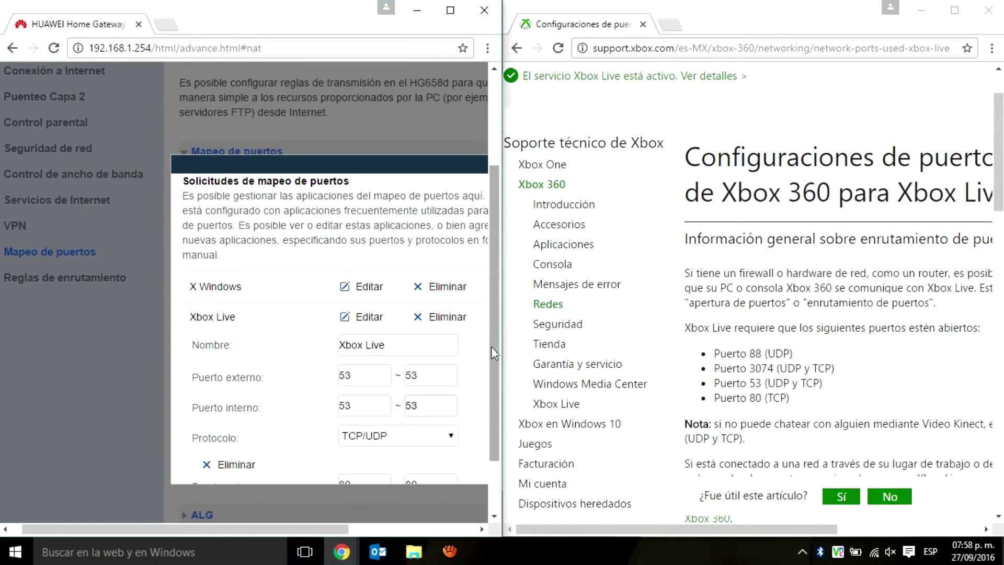
pyautogui.scroll(-3, 474, 343)
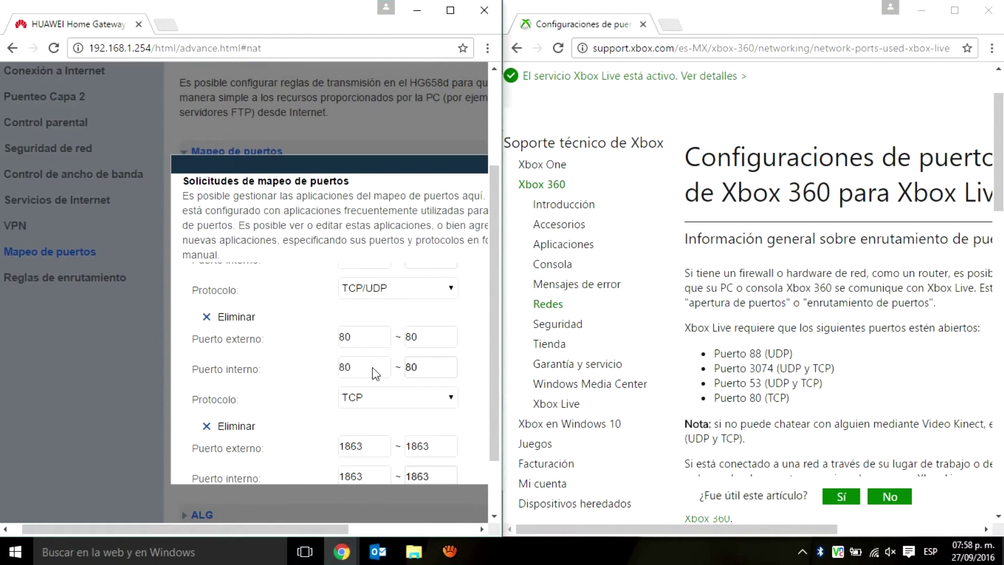
pyautogui.scroll(-8, 366, 369)
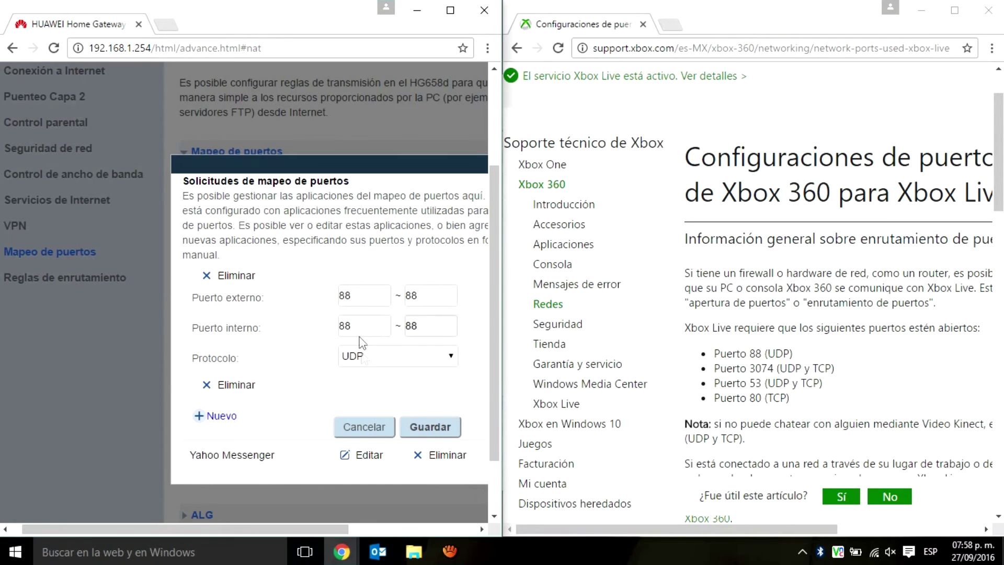
pyautogui.click(353, 293)
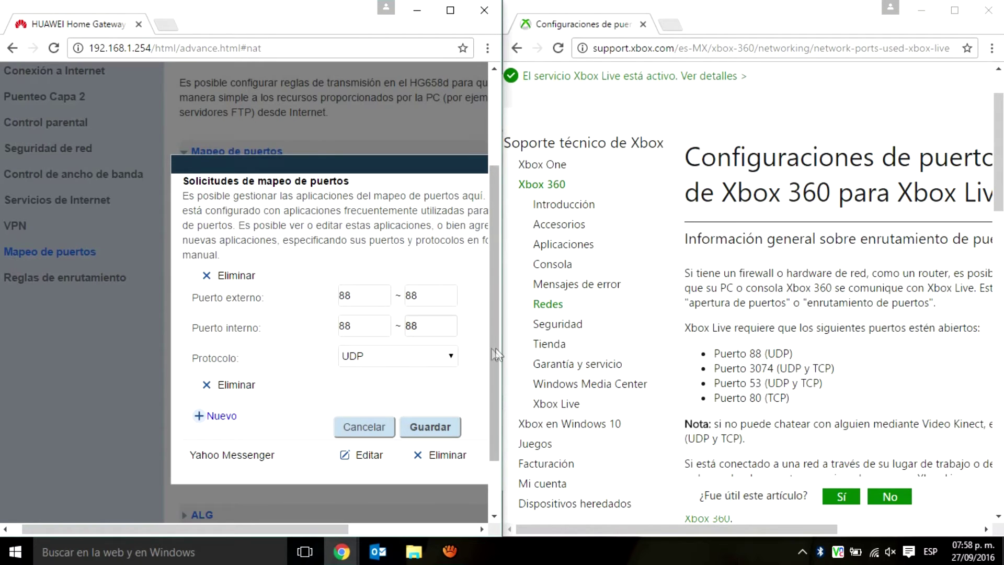
pyautogui.scroll(3, 496, 354)
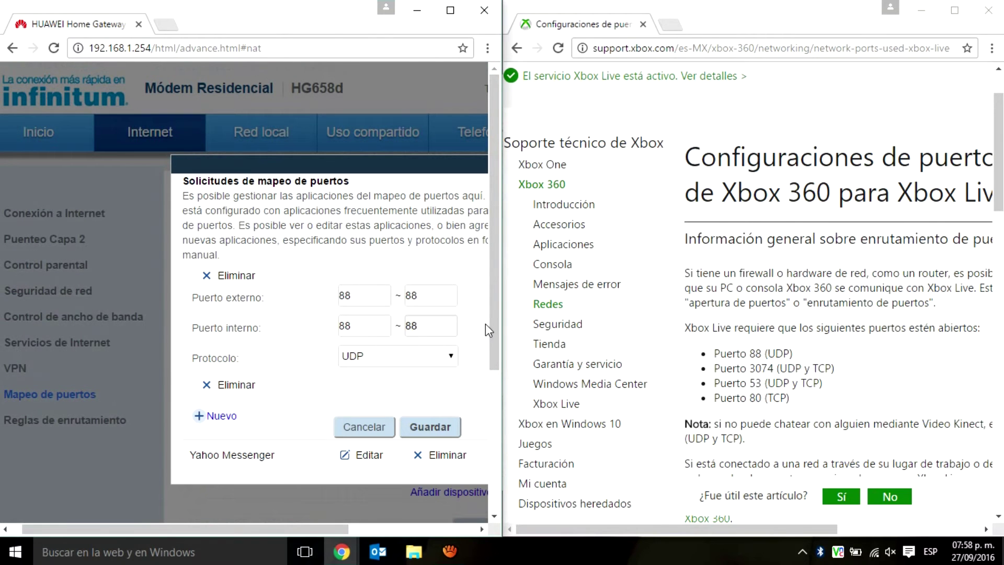
# Recheck each Xbox Live entry's external port, internal port and protocol one by one against the article's required port list.
pyautogui.scroll(3, 481, 322)
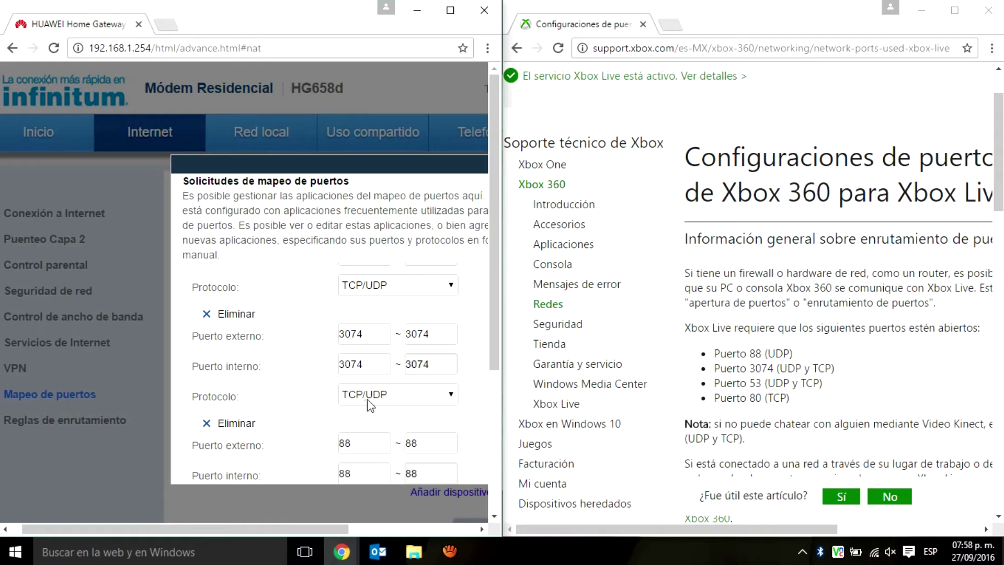
pyautogui.scroll(-3, 484, 361)
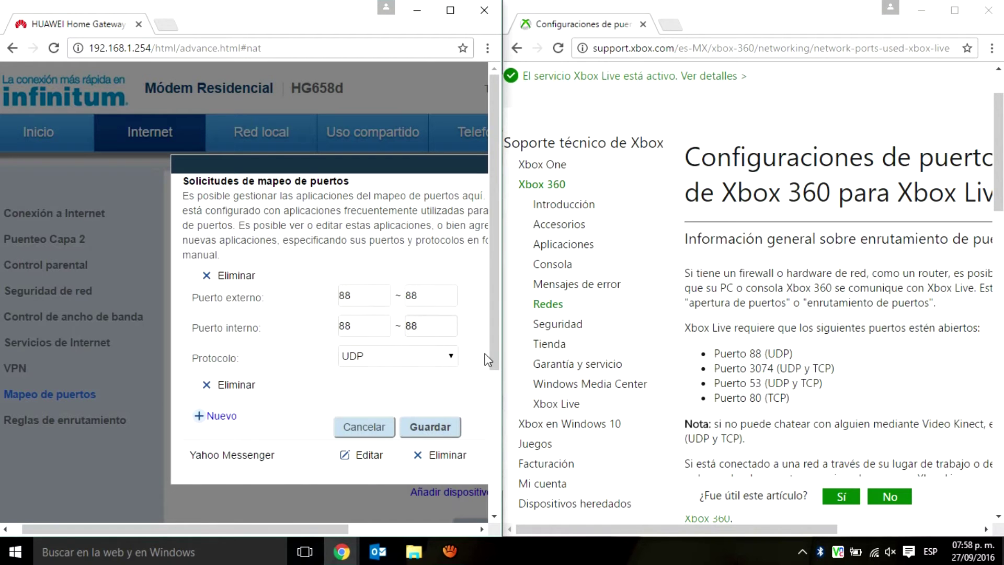
pyautogui.scroll(6, 484, 361)
pyautogui.scroll(3, 484, 361)
pyautogui.scroll(-3, 349, 350)
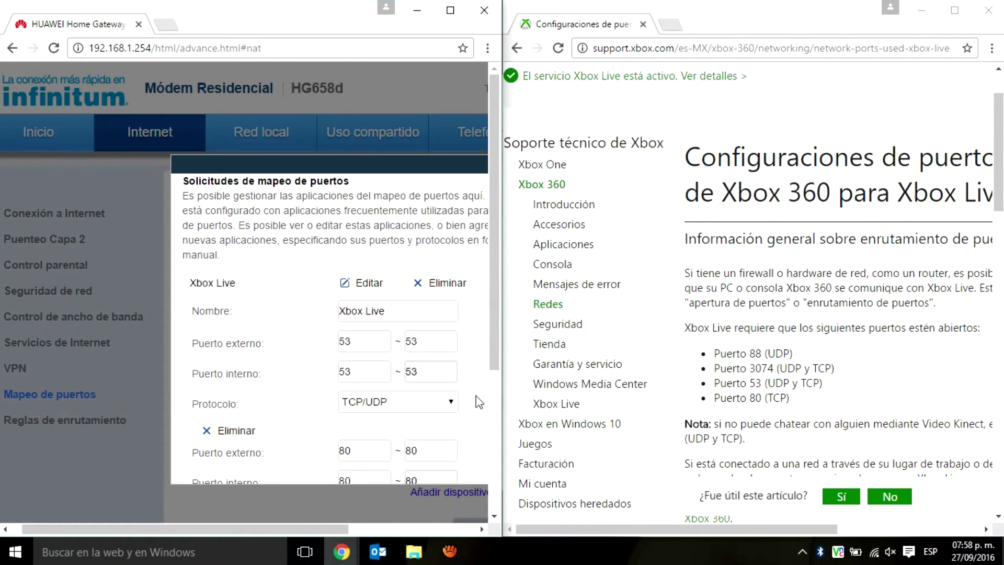
pyautogui.scroll(-1, 410, 390)
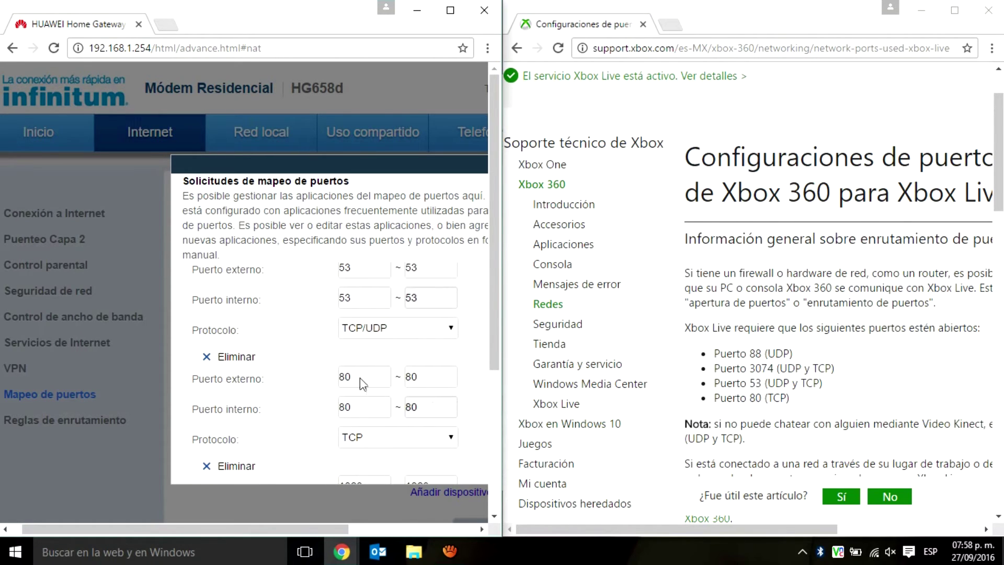
pyautogui.scroll(-2, 489, 377)
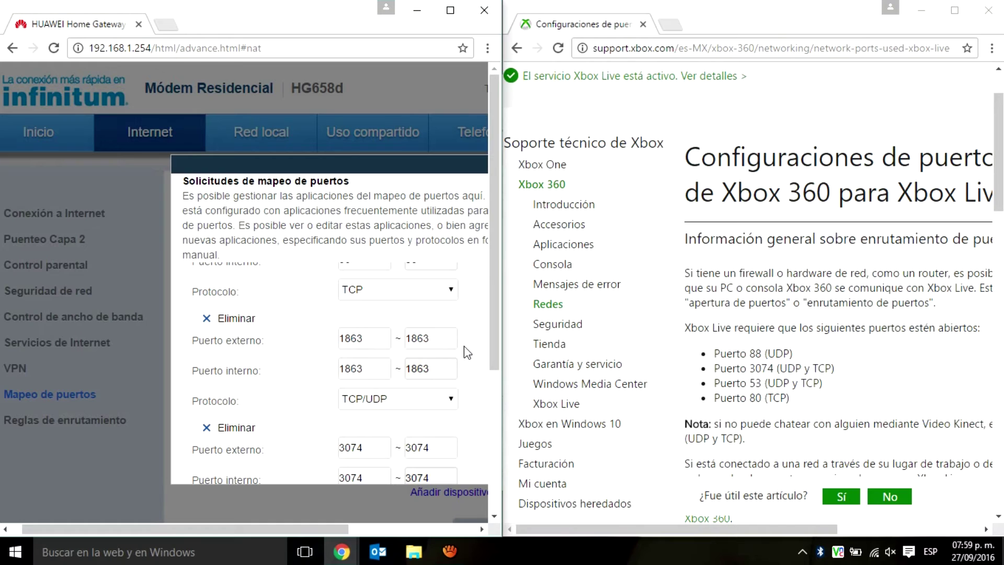
# Read the article's Video Kinect note on port 1863 and compare it with the modem's matching Xbox Live entry.
pyautogui.moveTo(998, 152); pyautogui.dragTo(998, 192)
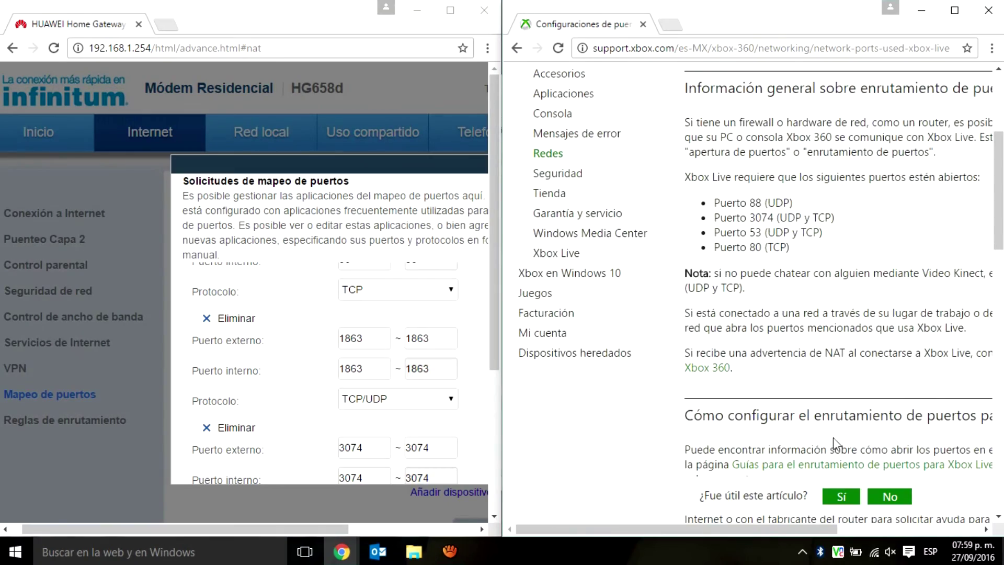
pyautogui.moveTo(753, 529); pyautogui.dragTo(925, 537)
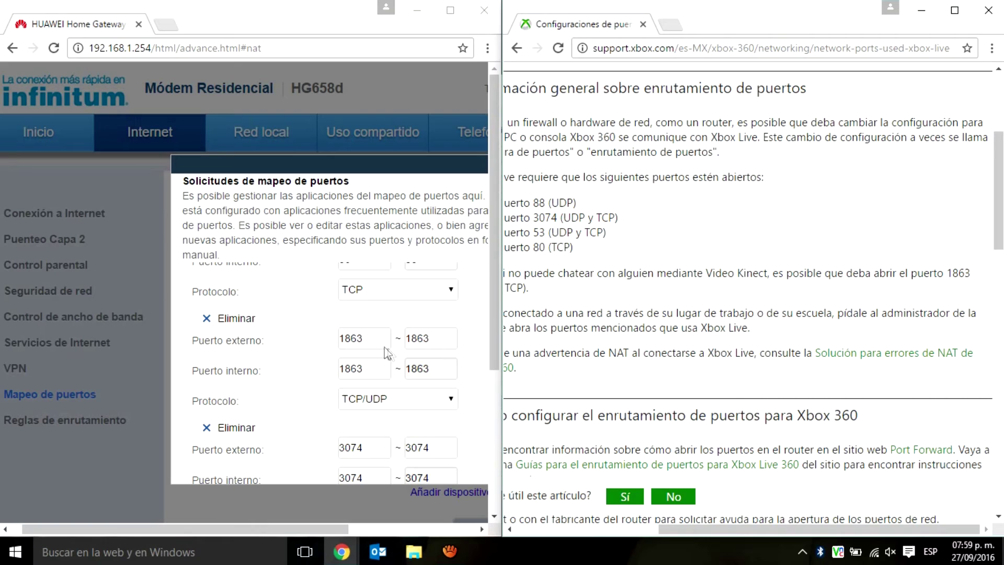
pyautogui.click(477, 361)
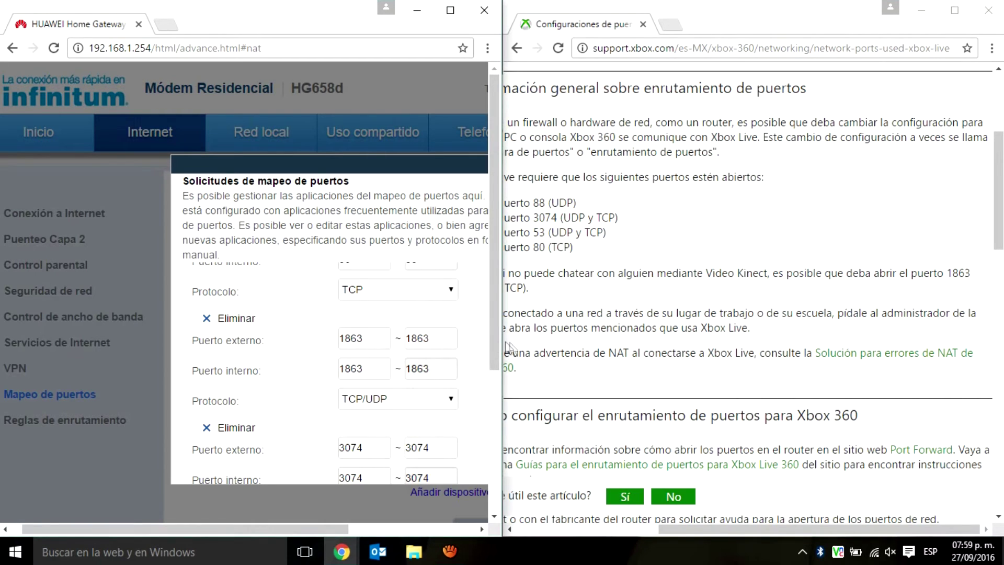
pyautogui.moveTo(674, 528); pyautogui.dragTo(595, 521)
pyautogui.click(473, 342)
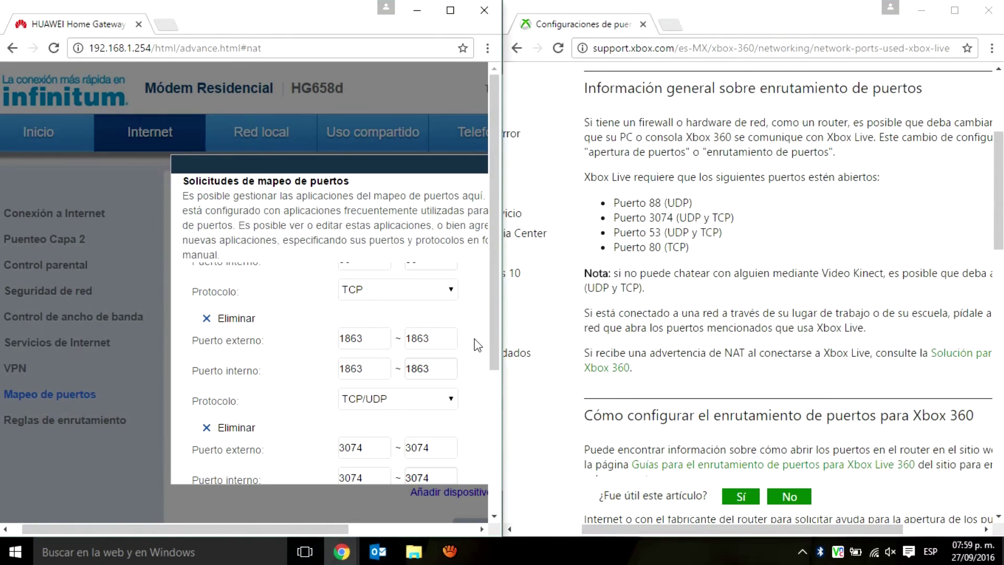
# Save the Xbox Live port application's settings and maximize the modem settings window.
pyautogui.scroll(-10, 483, 375)
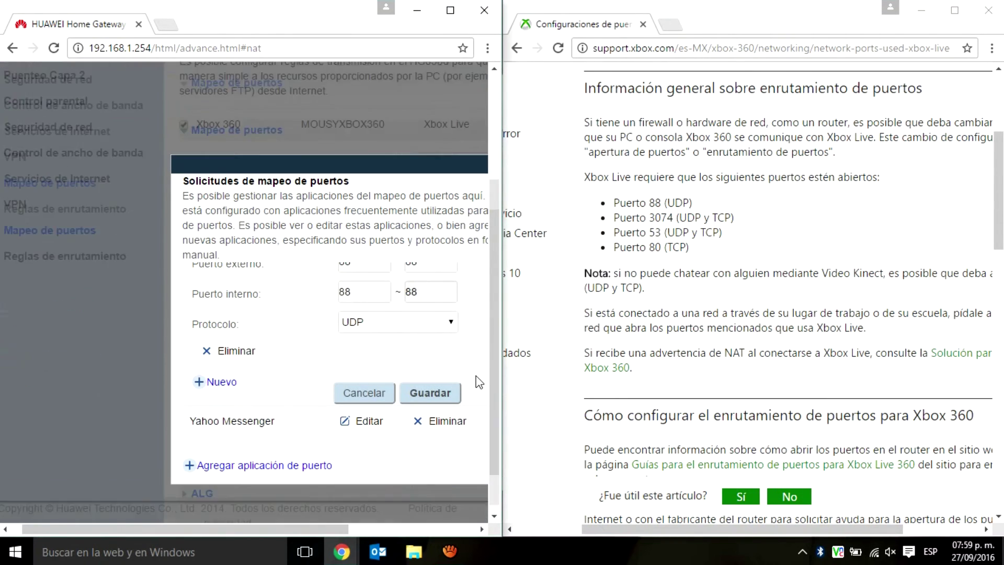
pyautogui.click(437, 398)
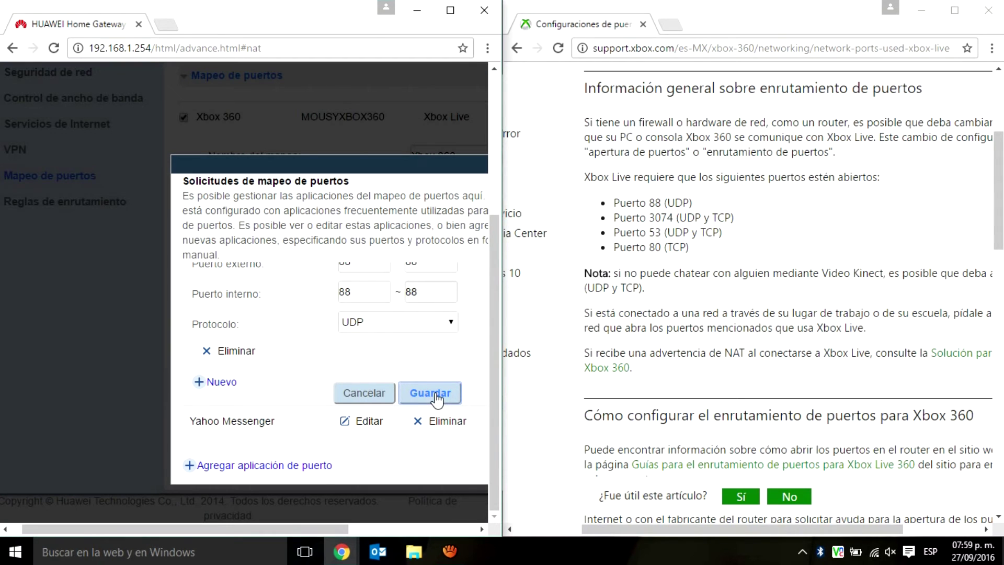
pyautogui.click(450, 12)
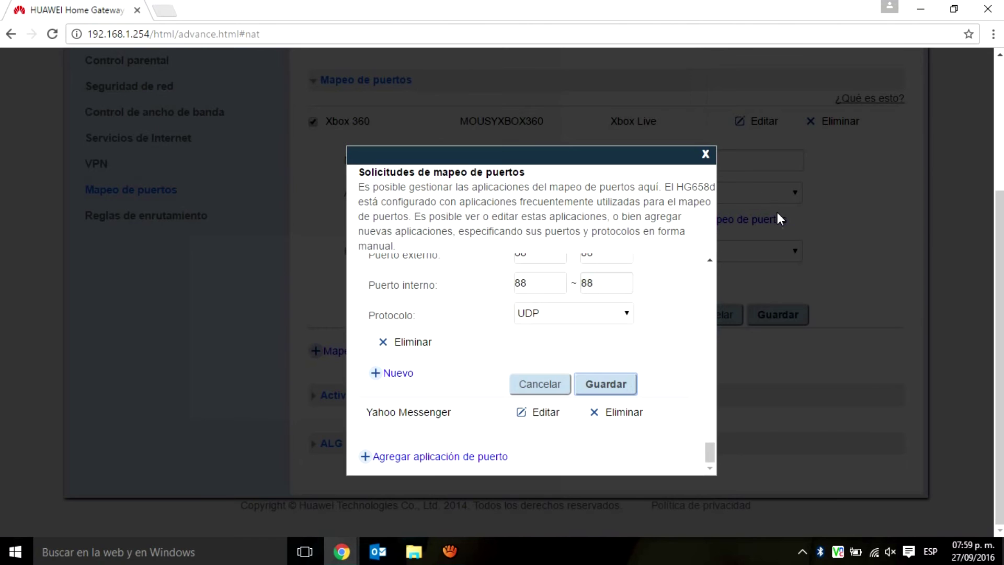
# Review the full set of Xbox Live port entries once more and close the port mapping applications dialog.
pyautogui.scroll(2, 665, 365)
pyautogui.scroll(-2, 666, 365)
pyautogui.scroll(10, 672, 370)
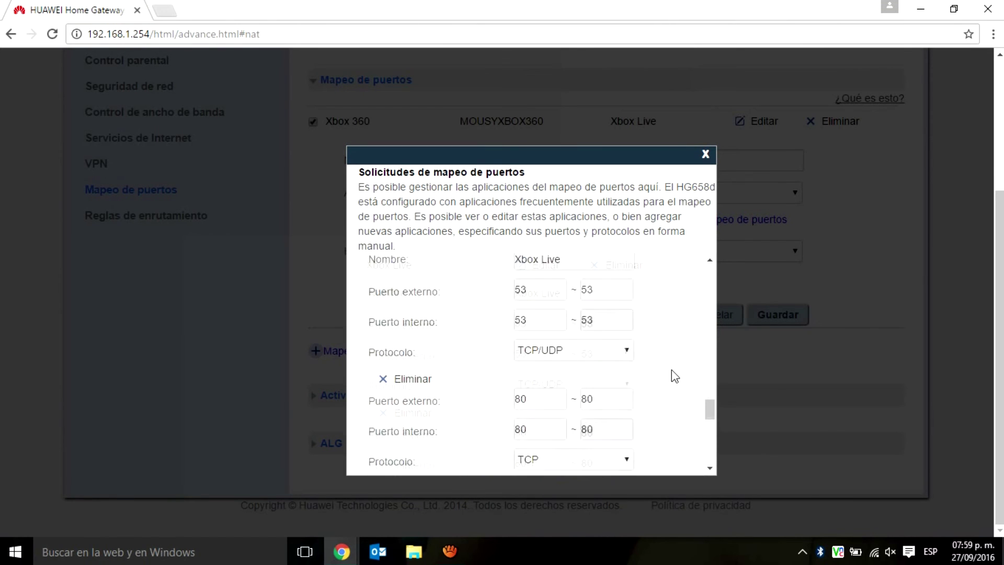
pyautogui.scroll(3, 671, 369)
pyautogui.scroll(-13, 671, 369)
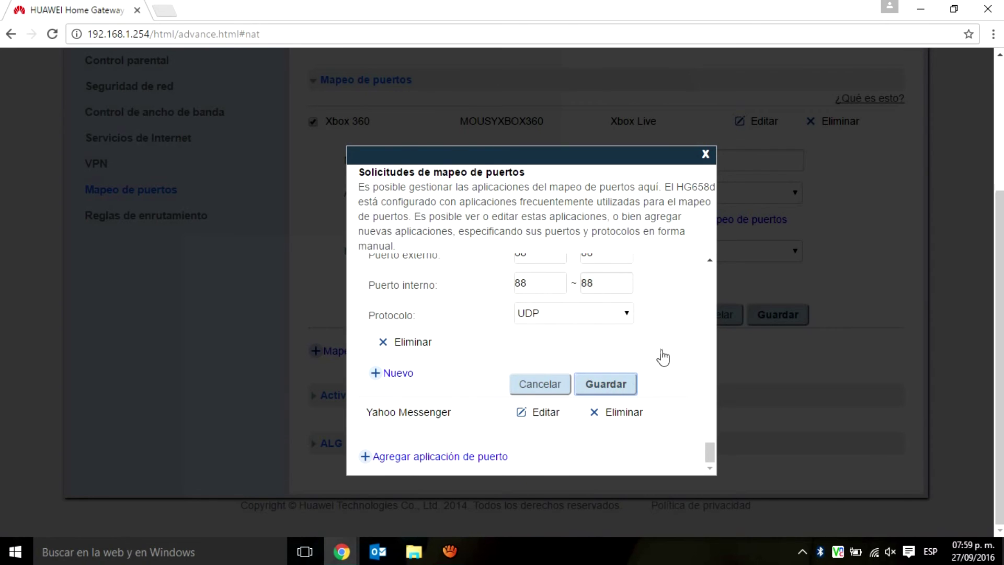
pyautogui.click(706, 153)
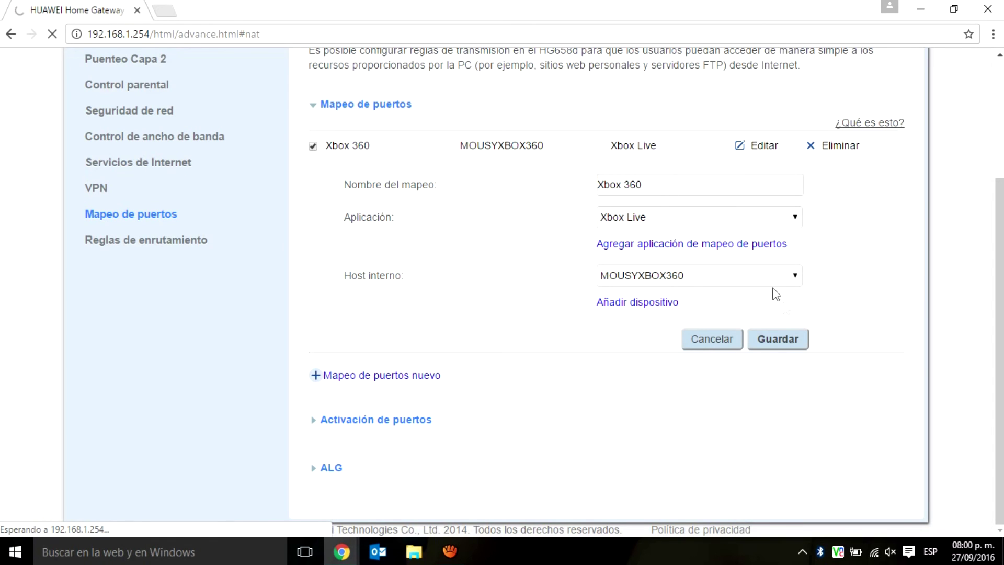
# Cancel editing the Xbox 360 mapping and sign back in to the modem with the prefilled credentials.
pyautogui.click(702, 338)
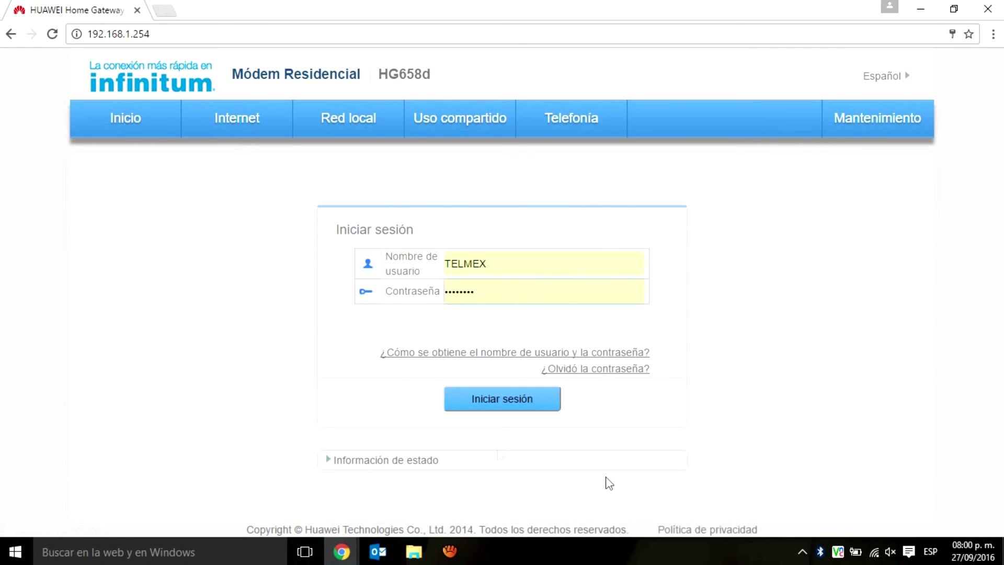
pyautogui.click(527, 408)
pyautogui.click(497, 412)
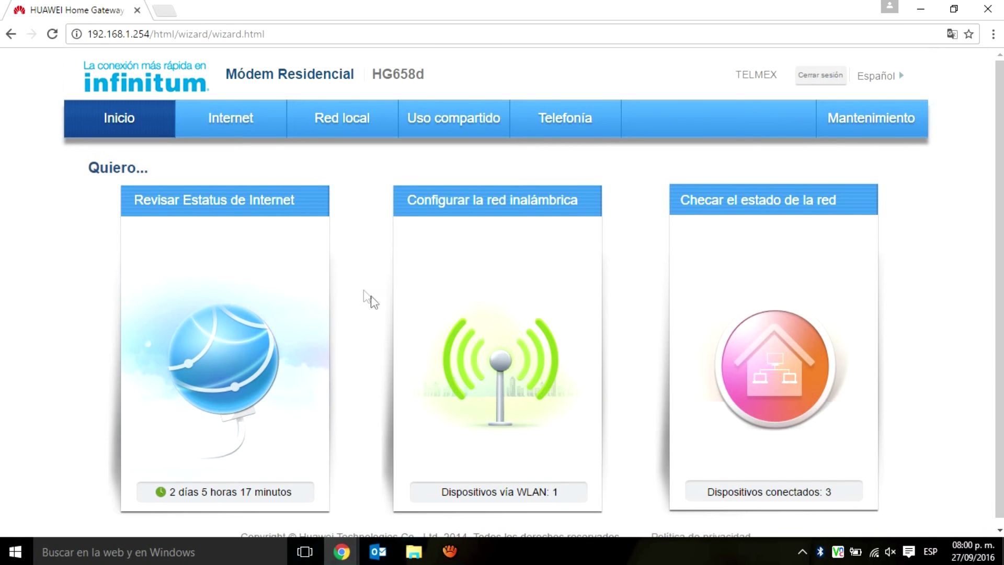
# Reopen the port mapping page in the modem's Internet settings and check the Xbox 360 mapping listed there.
pyautogui.click(265, 129)
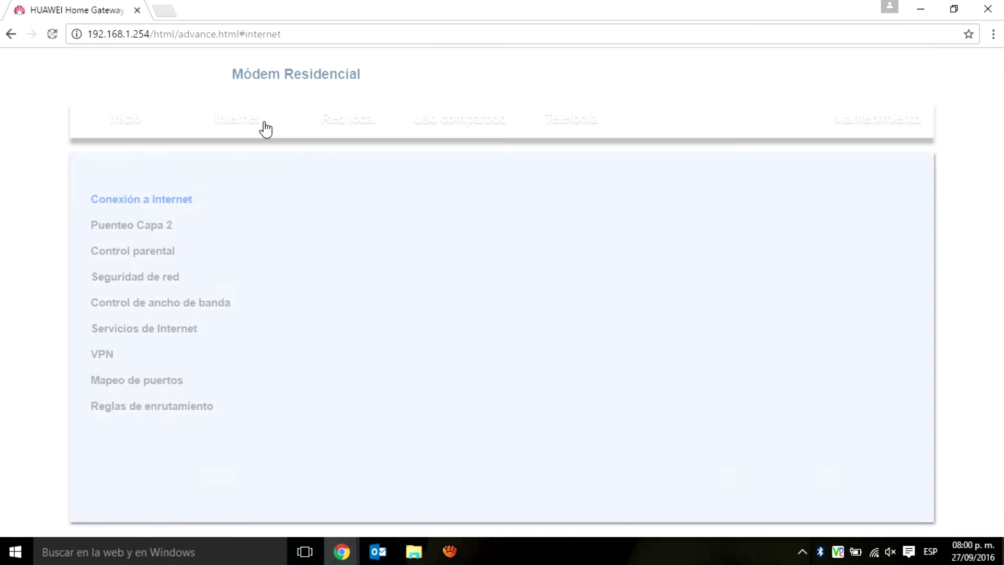
pyautogui.click(142, 388)
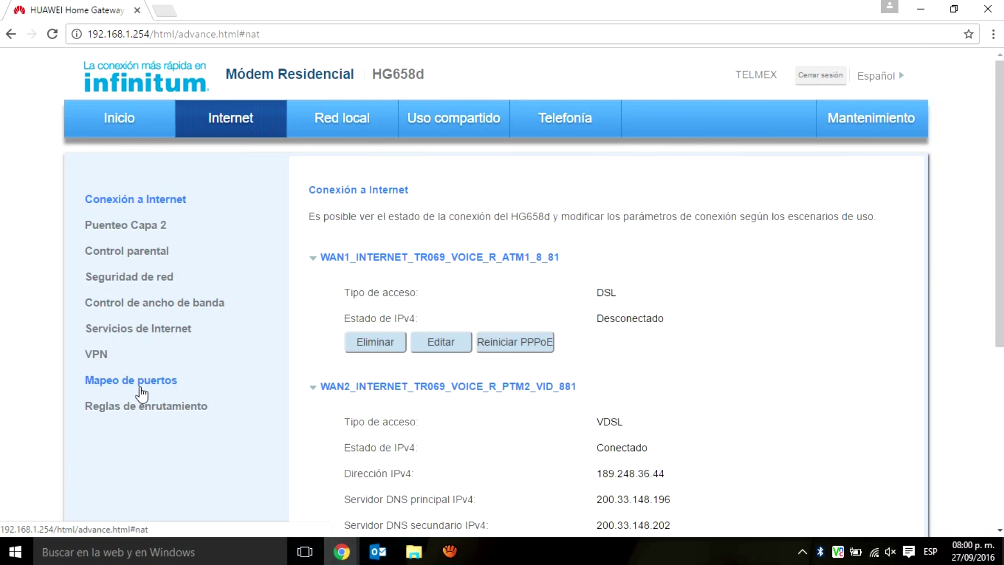
pyautogui.scroll(-1, 564, 291)
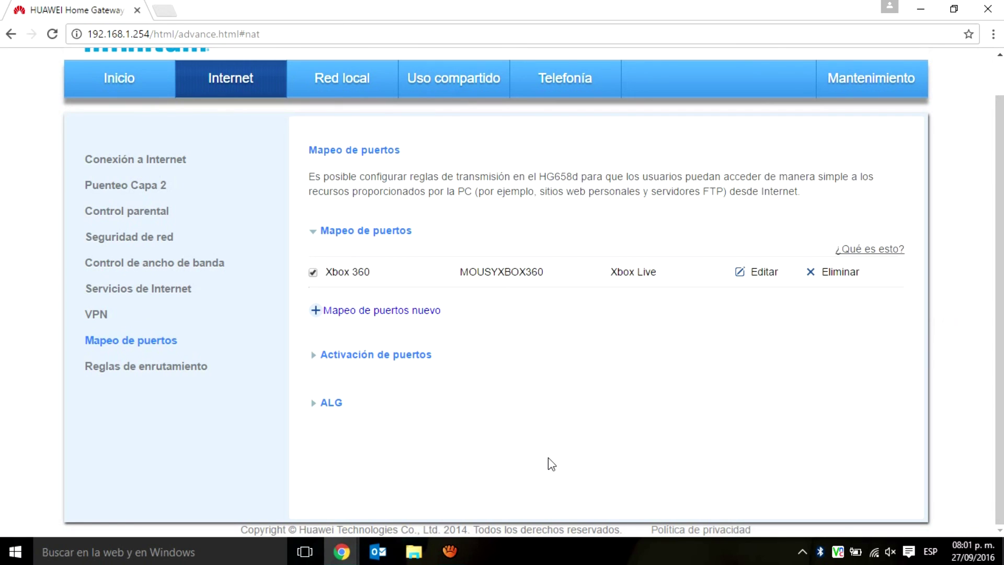
pyautogui.click(463, 558)
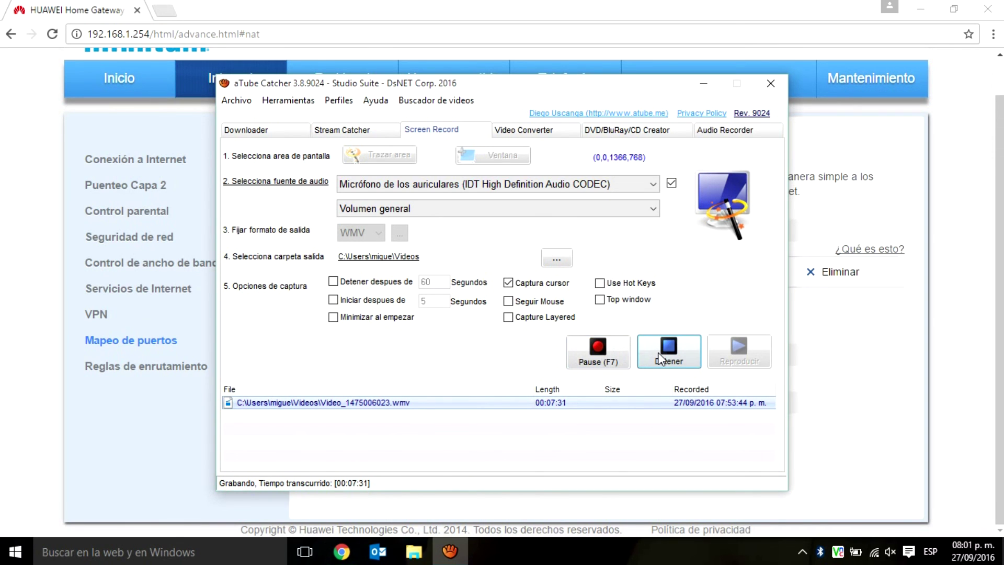
pyautogui.click(660, 358)
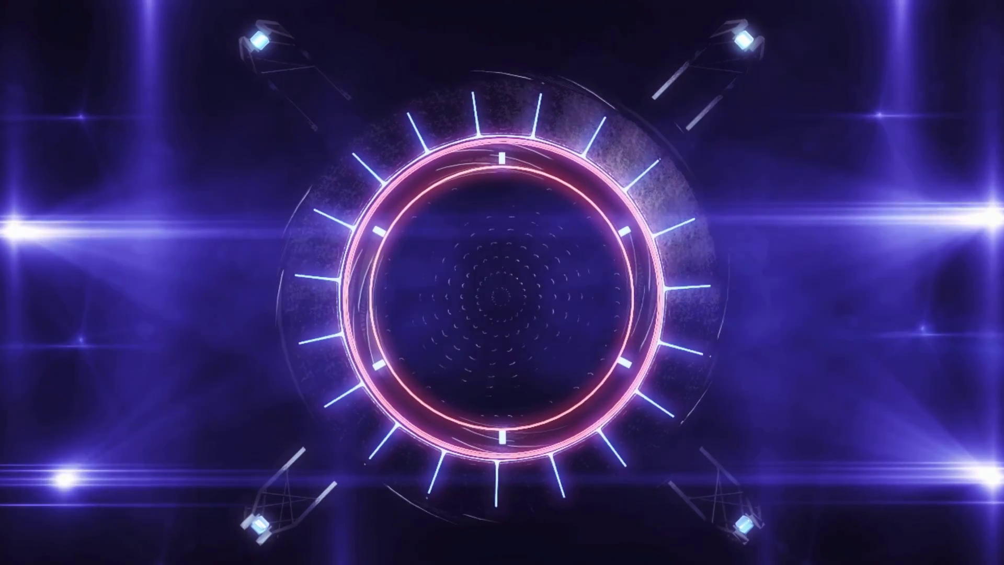